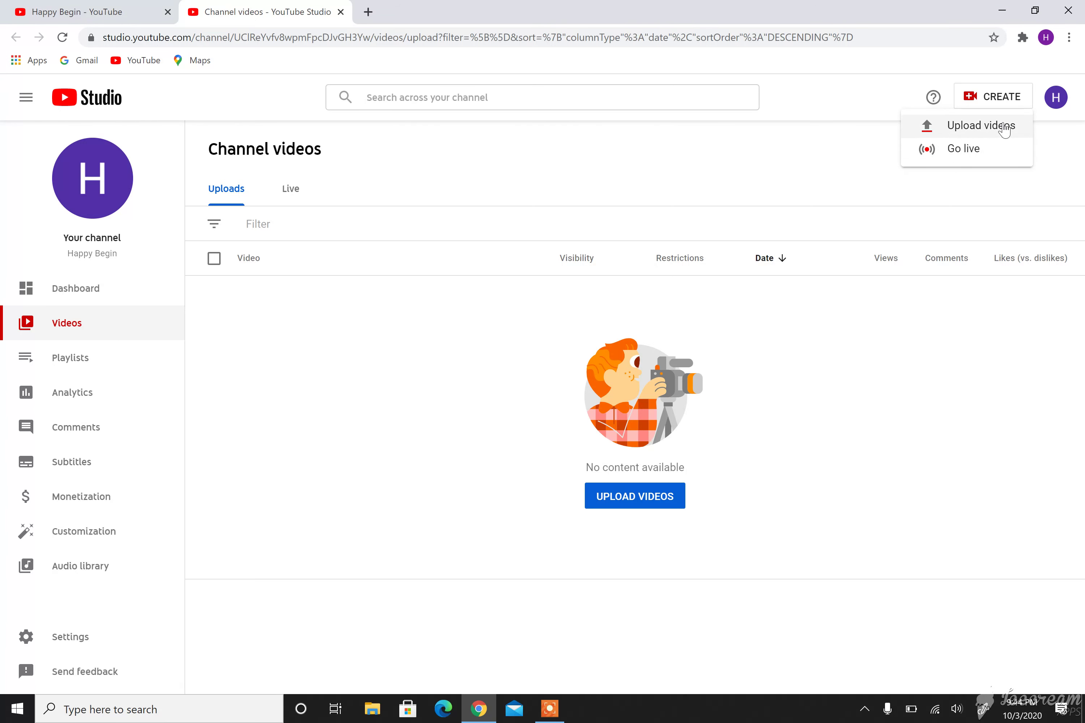
left_click(1011, 132)
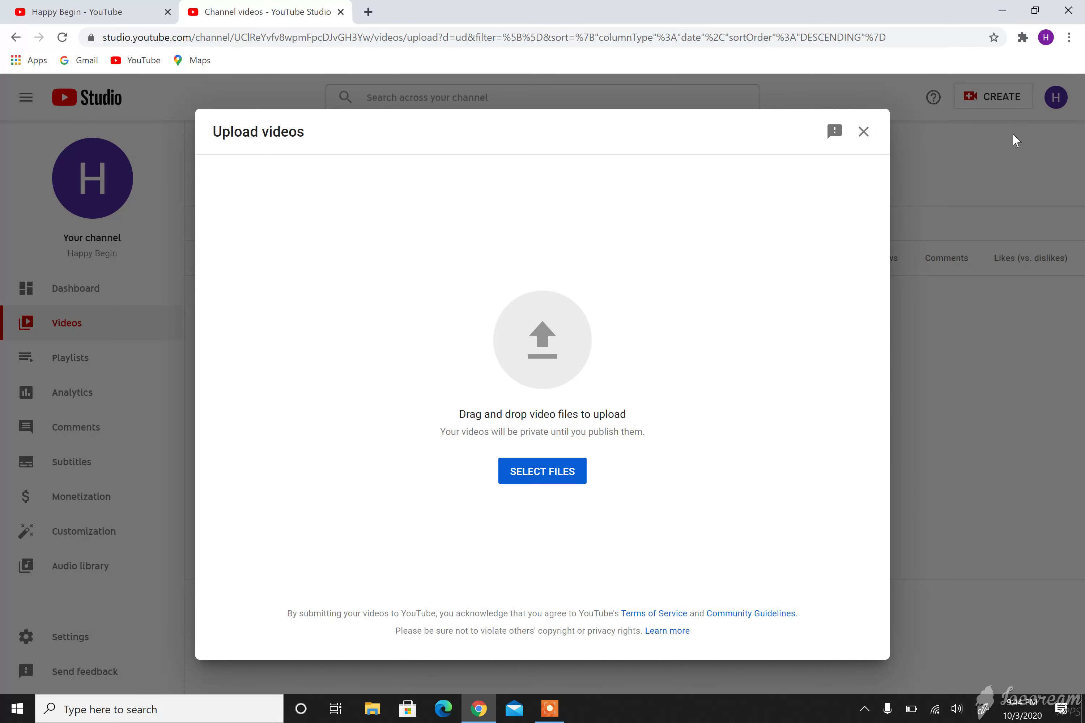
left_click(556, 470)
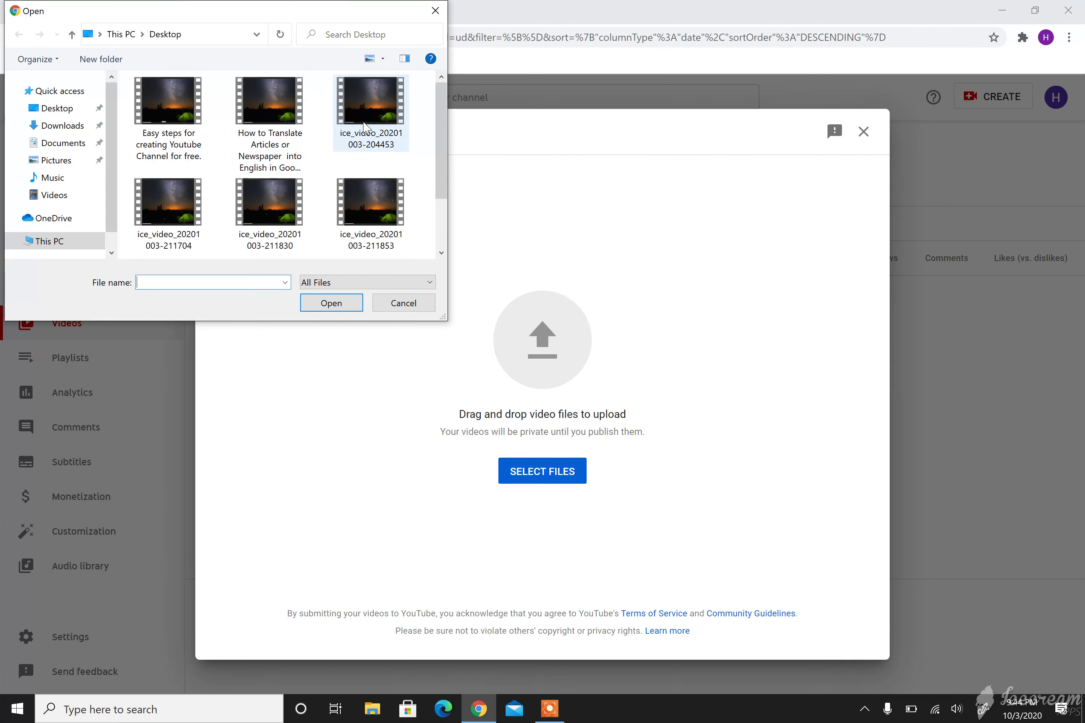
left_click(364, 127)
left_click(332, 305)
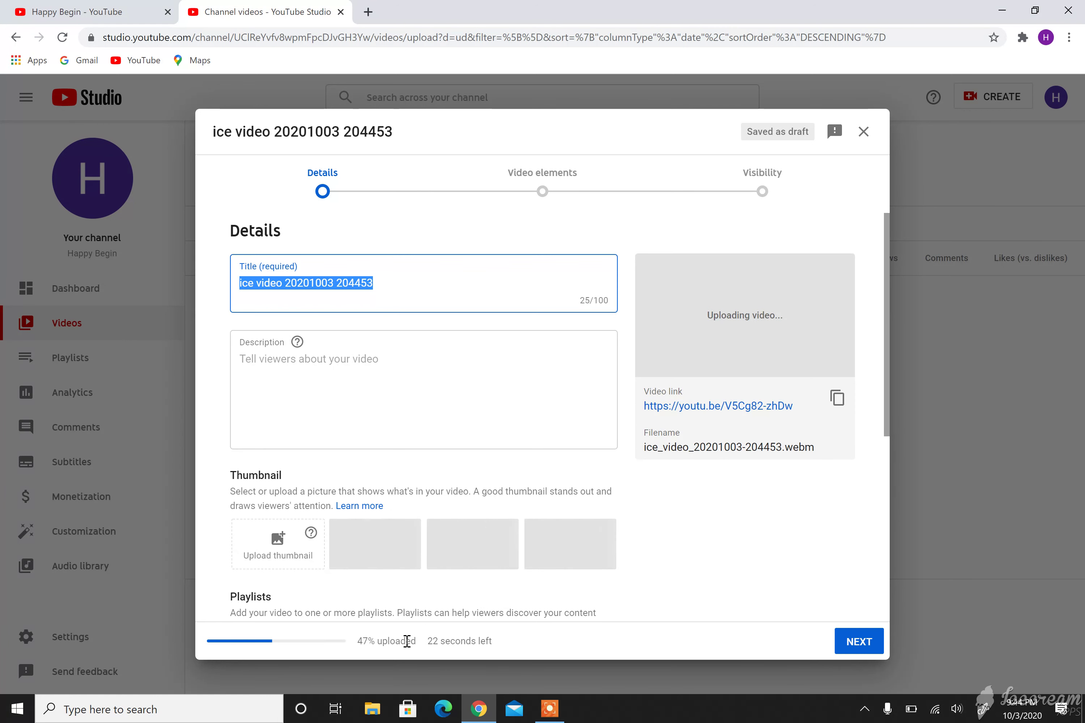
Step: Enter "nice video" as the video's description
left_click(318, 362)
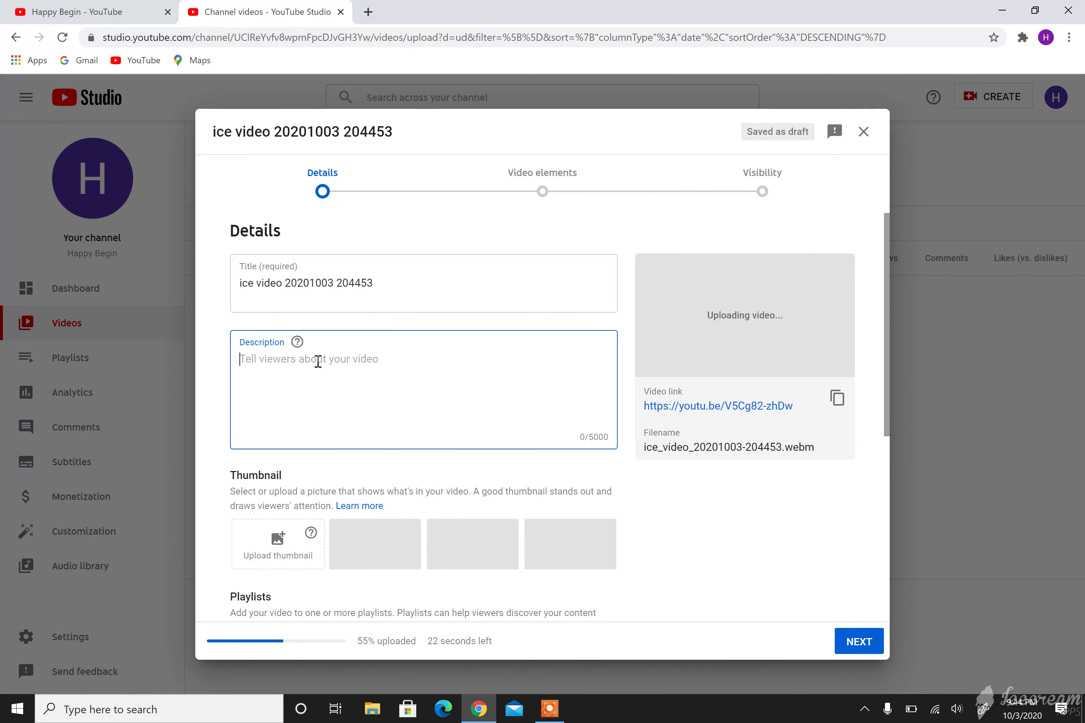
scroll(317, 362, "down", 1)
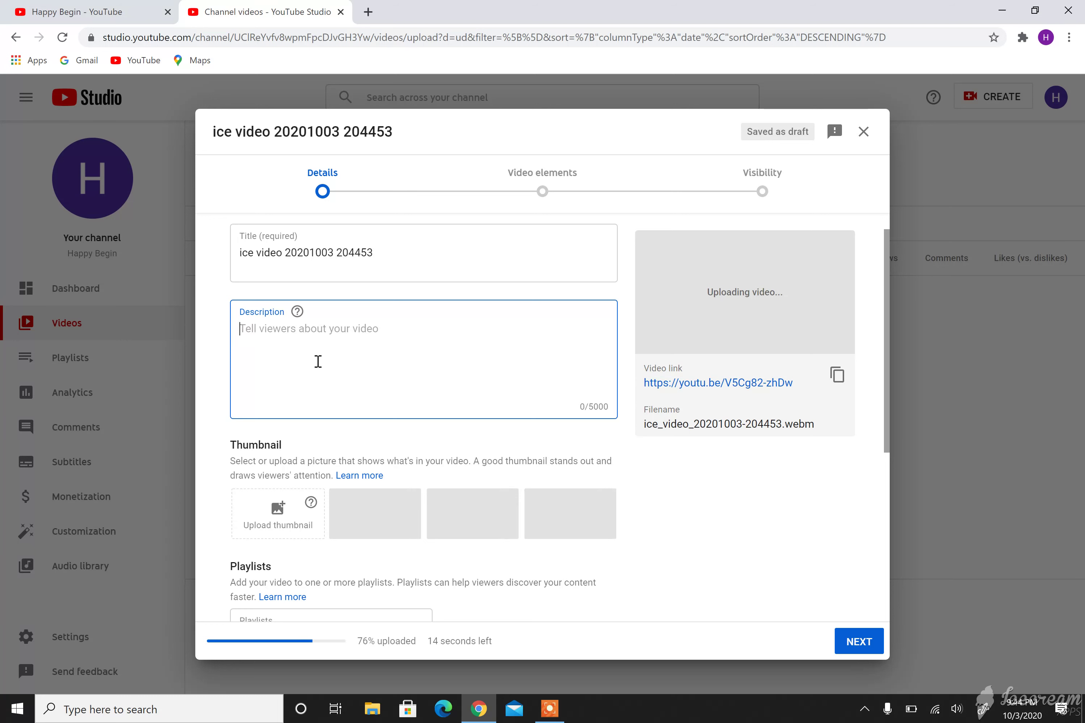
type("nice")
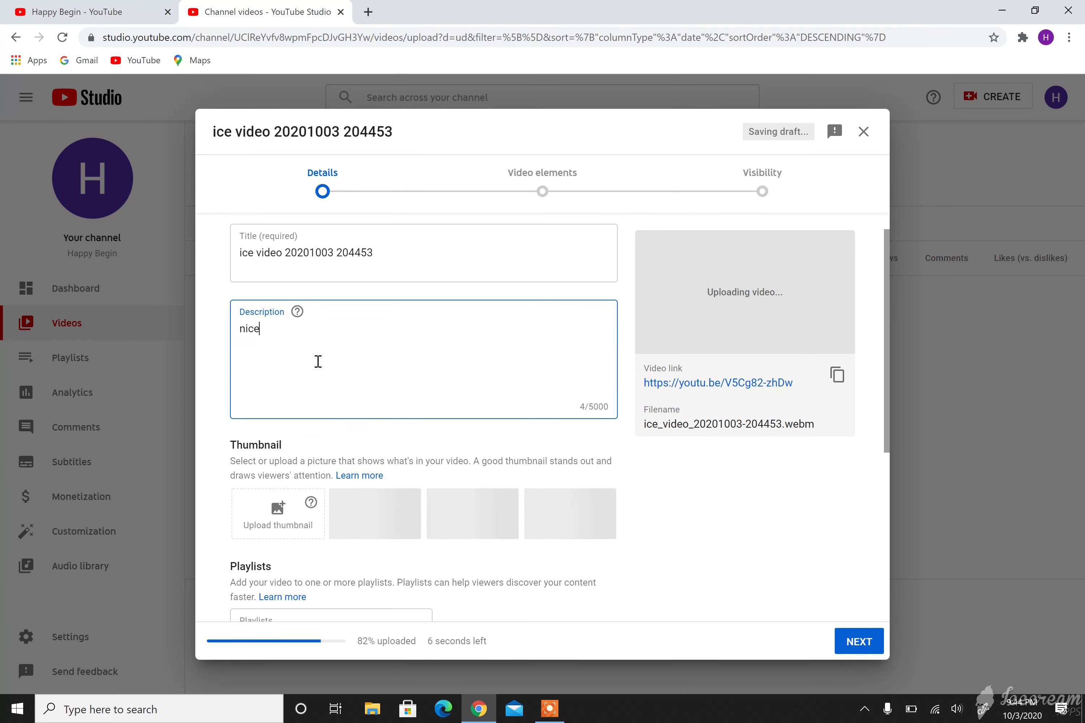
type(" video")
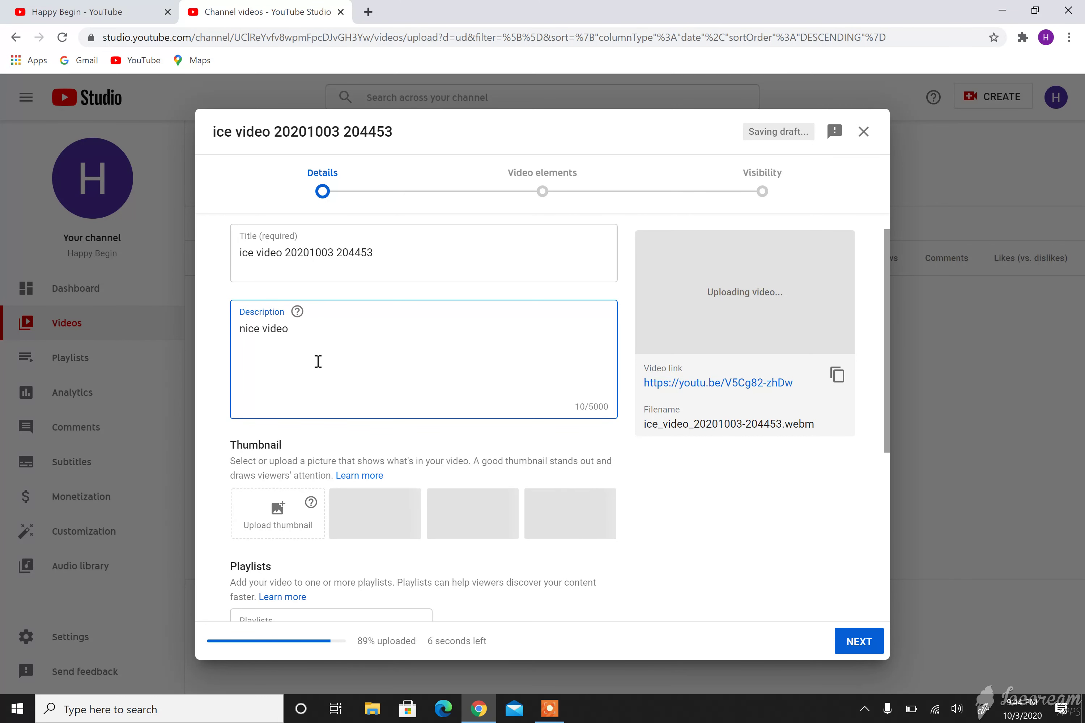
Step: Mark the video as not made for kids and expand the additional detail options
scroll(339, 416, "down", 3)
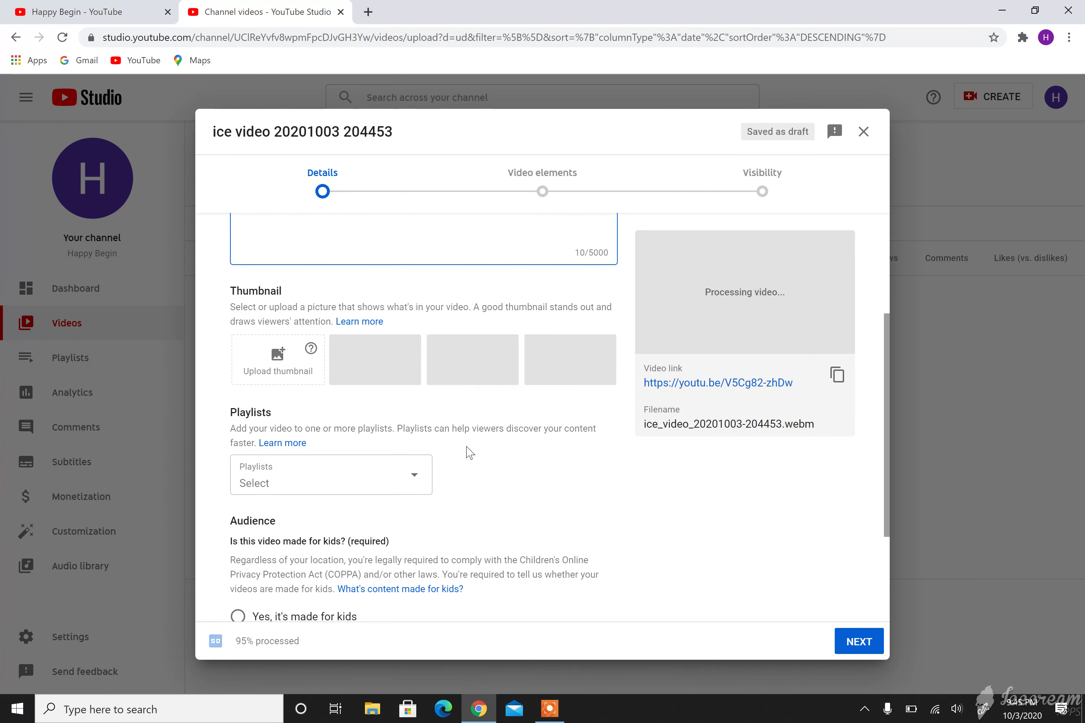
scroll(468, 452, "down", 2)
scroll(468, 452, "down", 1)
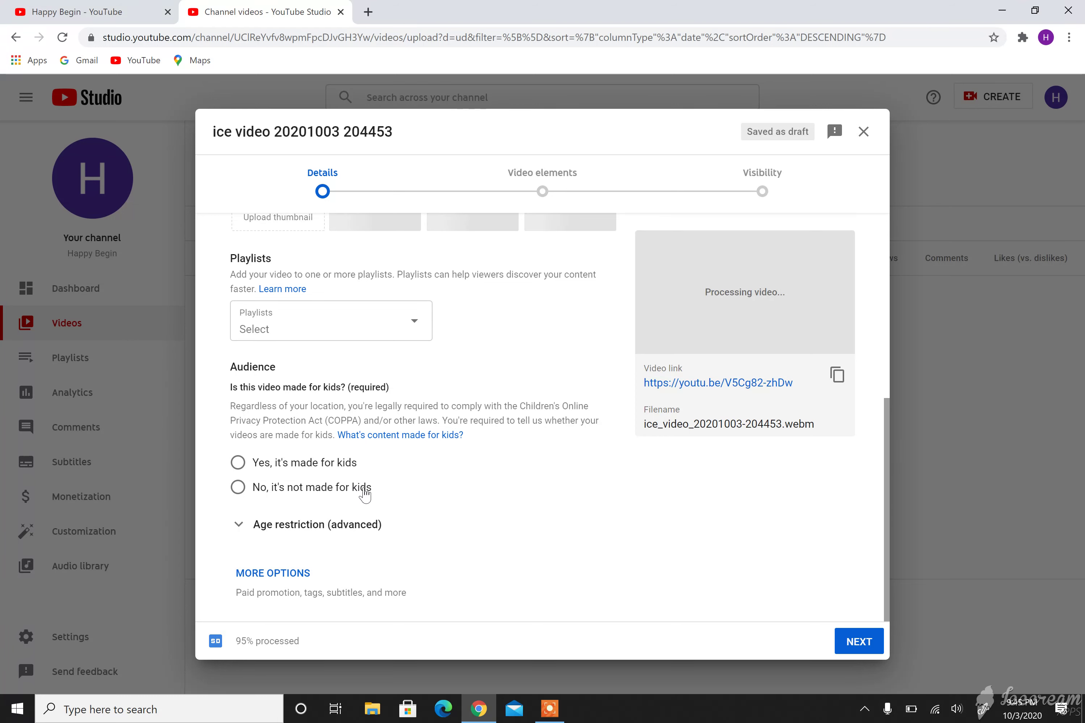
left_click(237, 487)
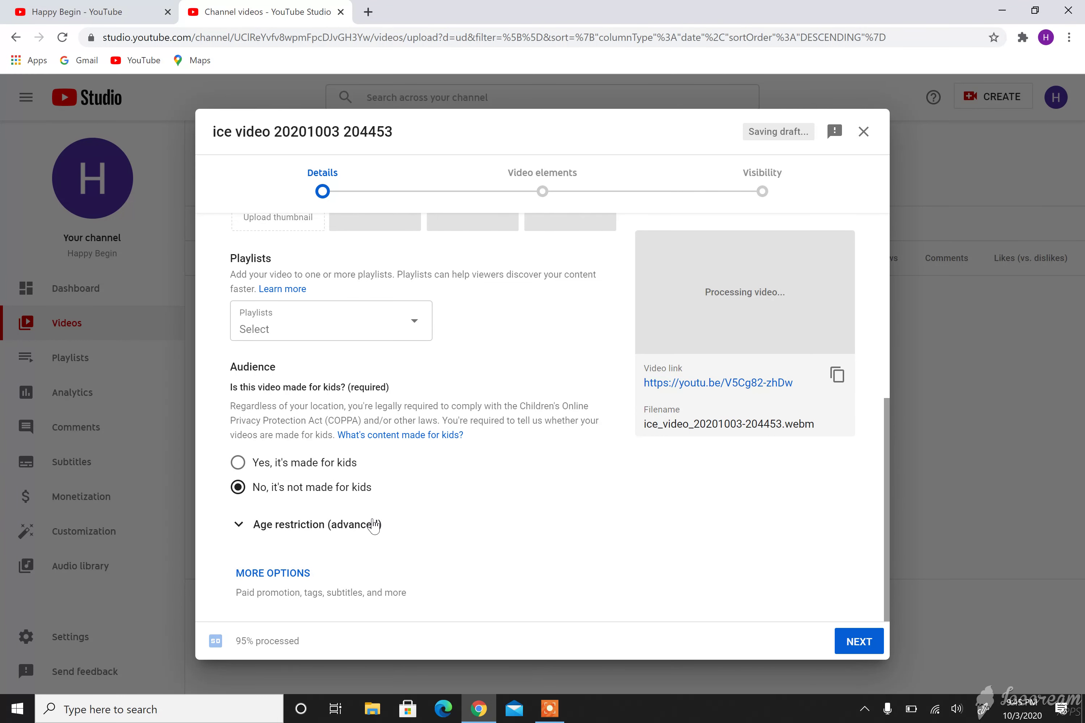
left_click(294, 573)
scroll(421, 495, "down", 2)
Step: Try the suggested thumbnails and choose the one showing the night sky and green tent
scroll(421, 493, "up", 5)
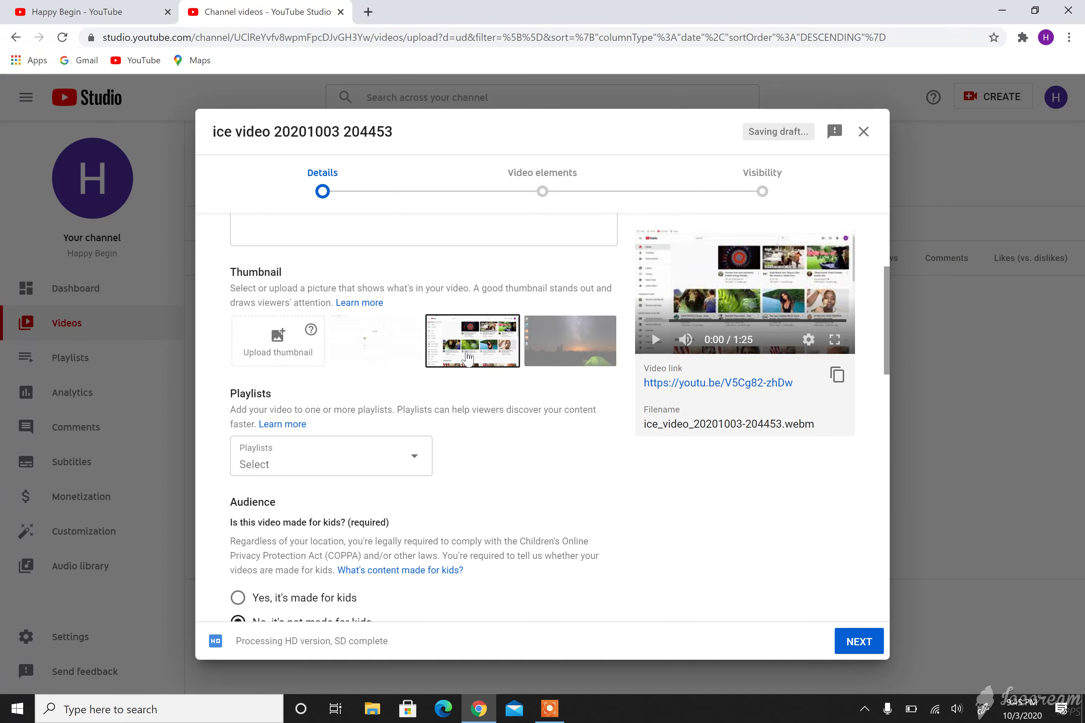
left_click(365, 348)
left_click(468, 344)
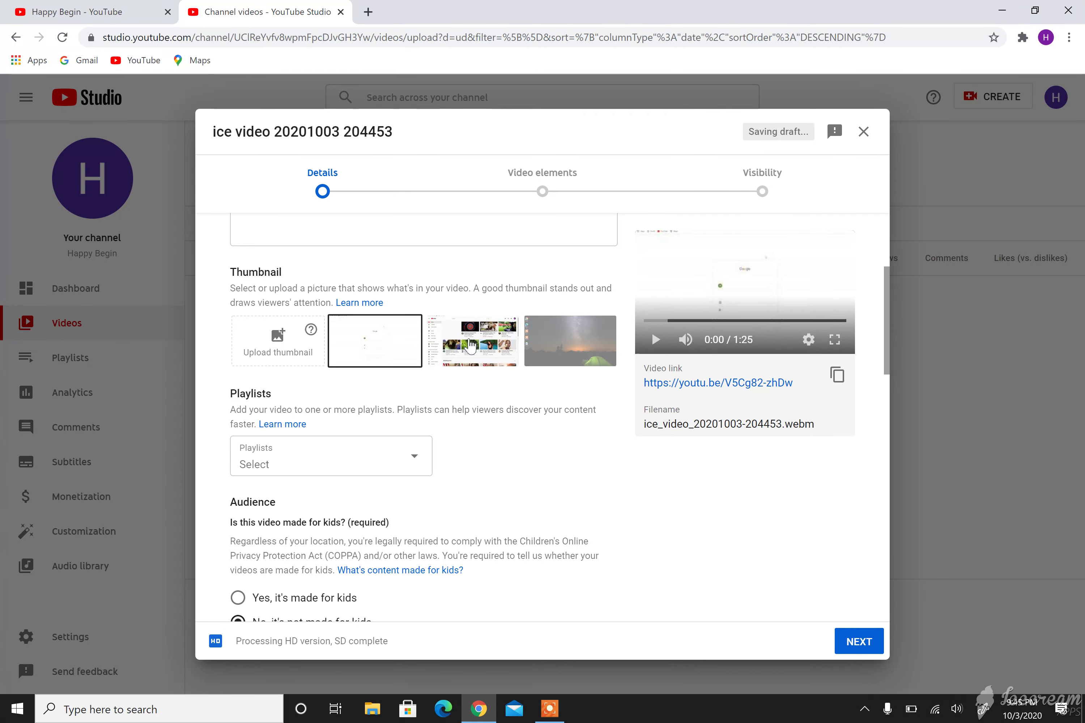
left_click(592, 347)
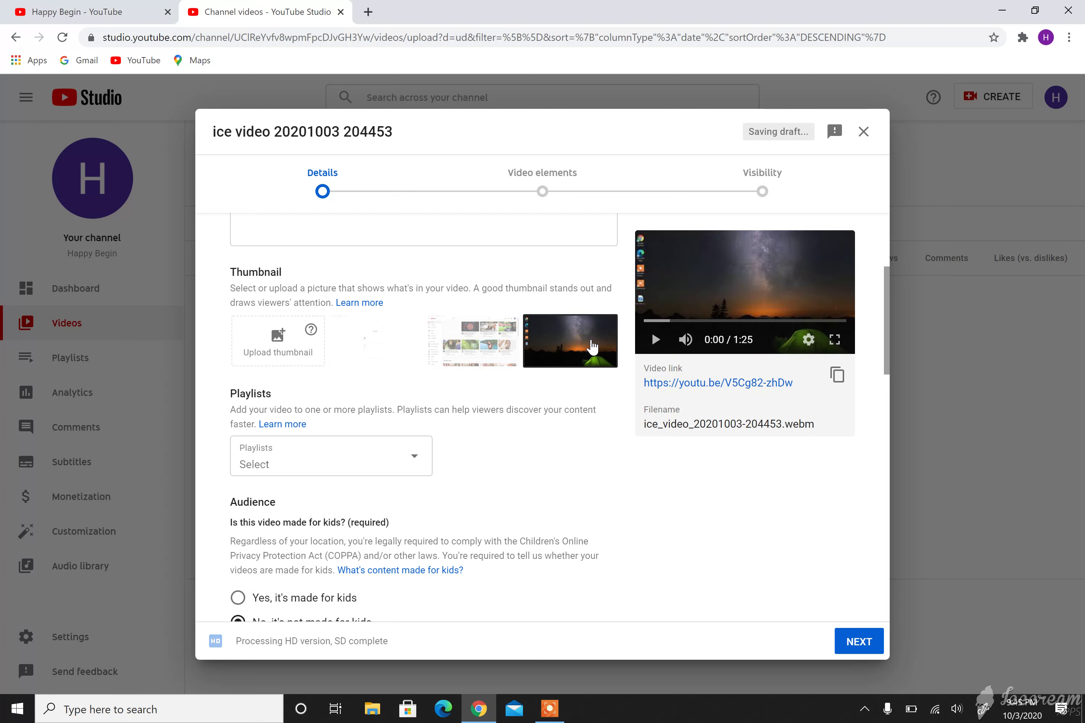
Step: Examine the paid promotion, tags and video language options in the video details
scroll(519, 542, "down", 3)
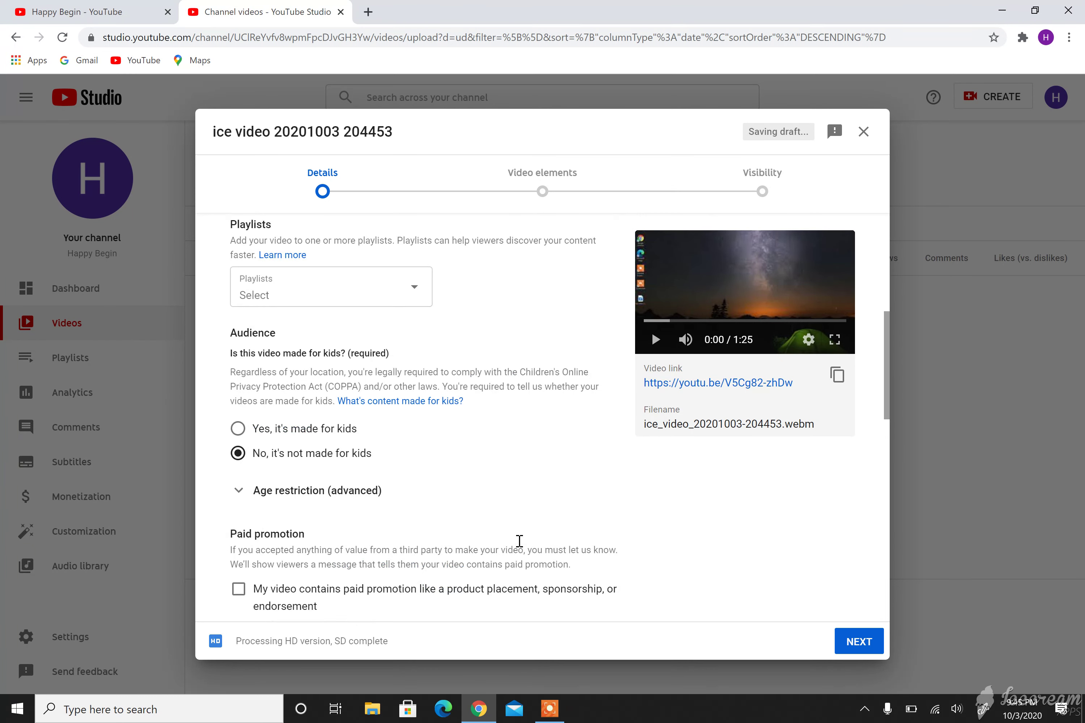
scroll(296, 542, "down", 5)
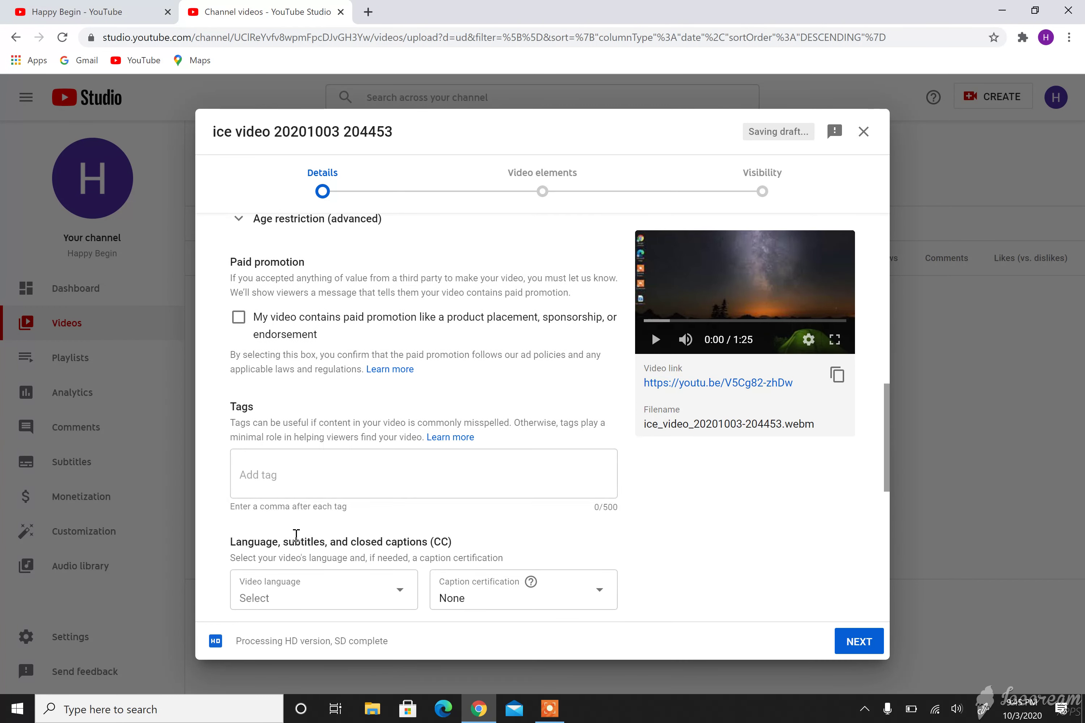
left_click(364, 475)
scroll(364, 476, "down", 3)
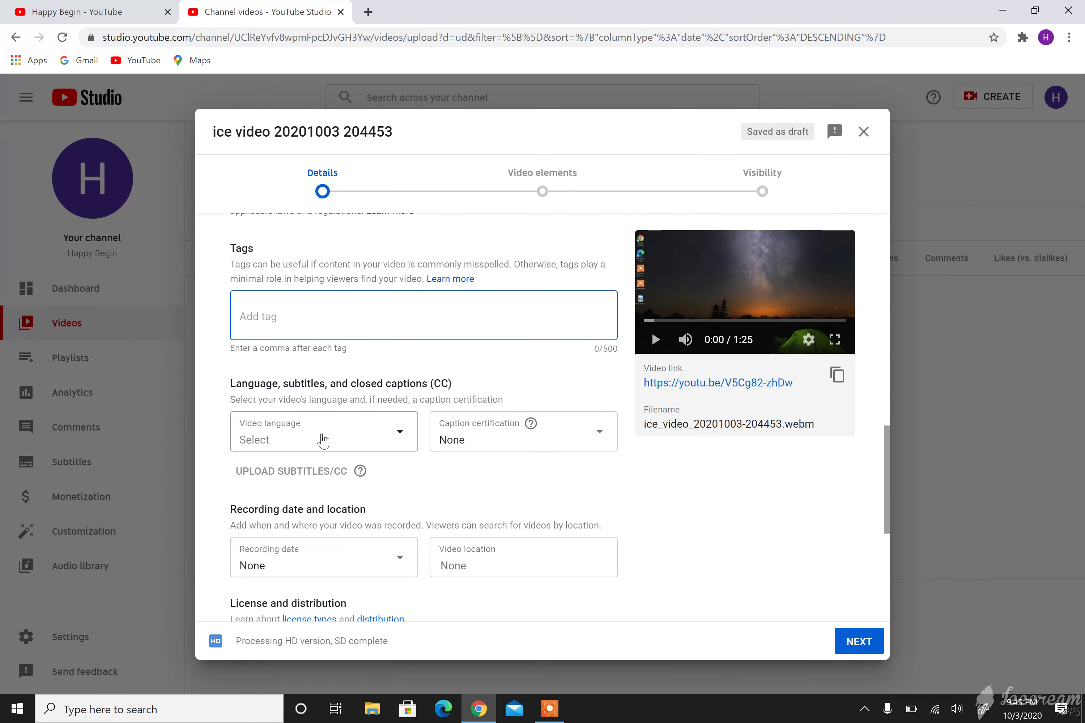
left_click(357, 447)
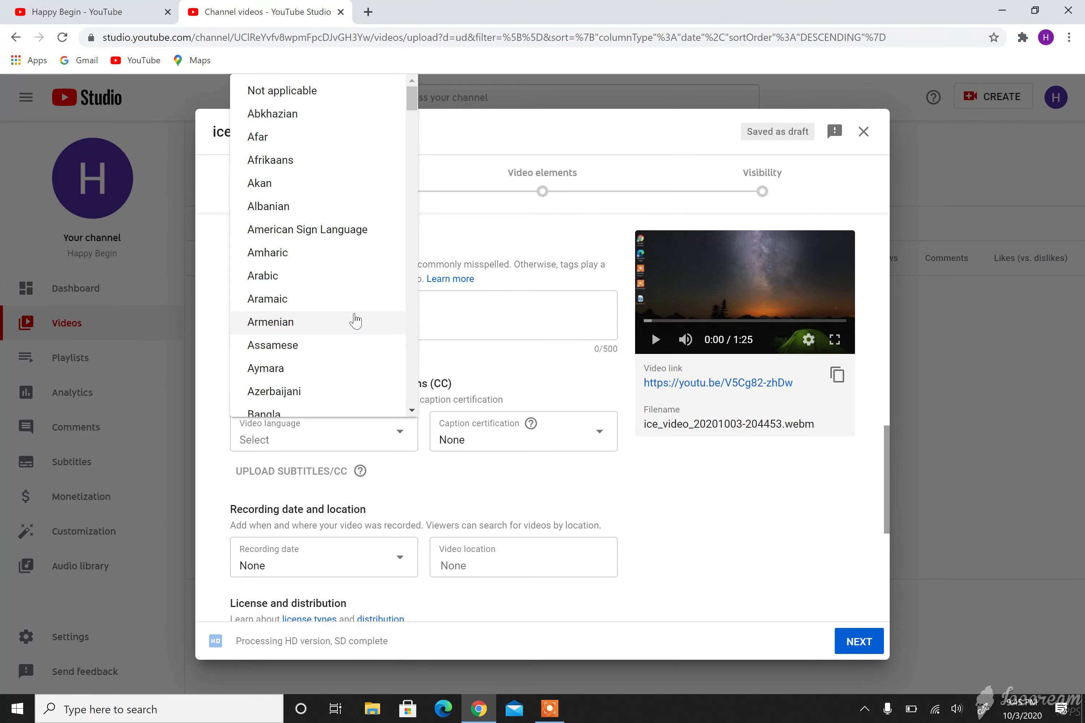
scroll(356, 319, "down", 12)
left_click(477, 467)
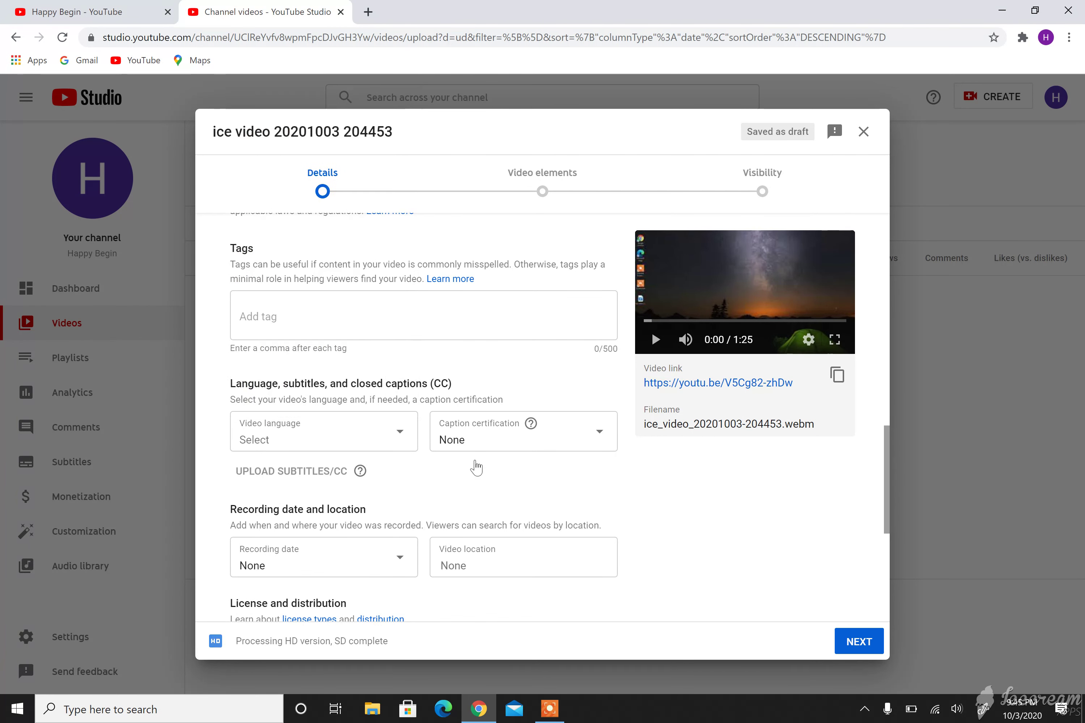
Step: Examine the license, category and comment visibility options in the video details
scroll(445, 529, "down", 5)
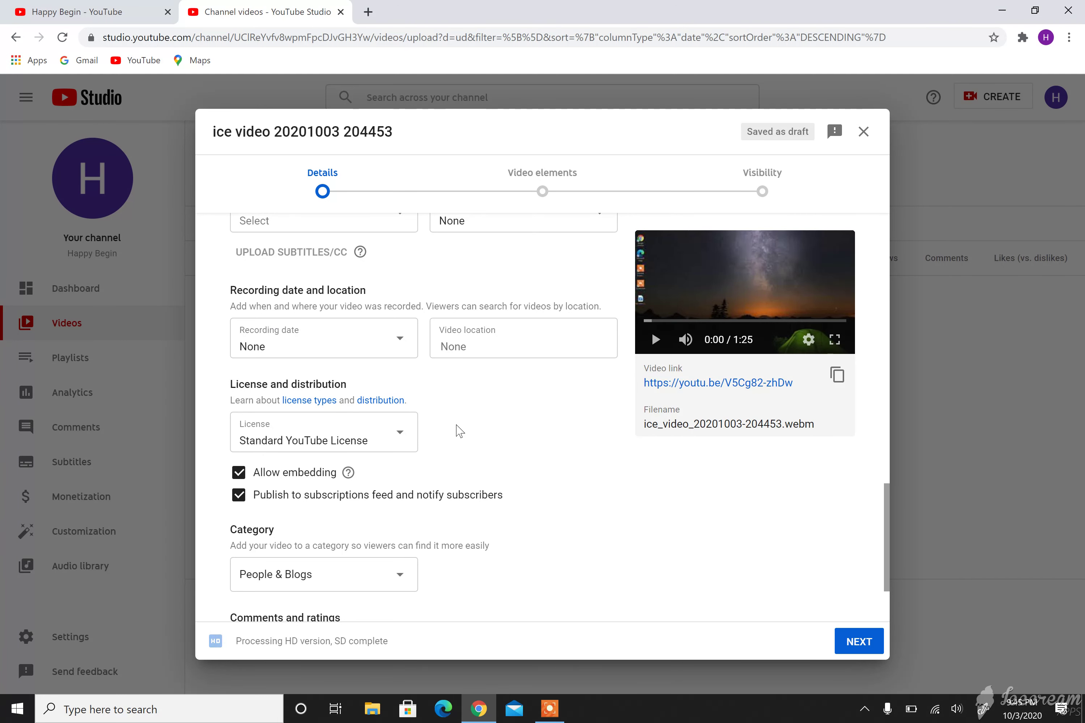
scroll(460, 432, "down", 3)
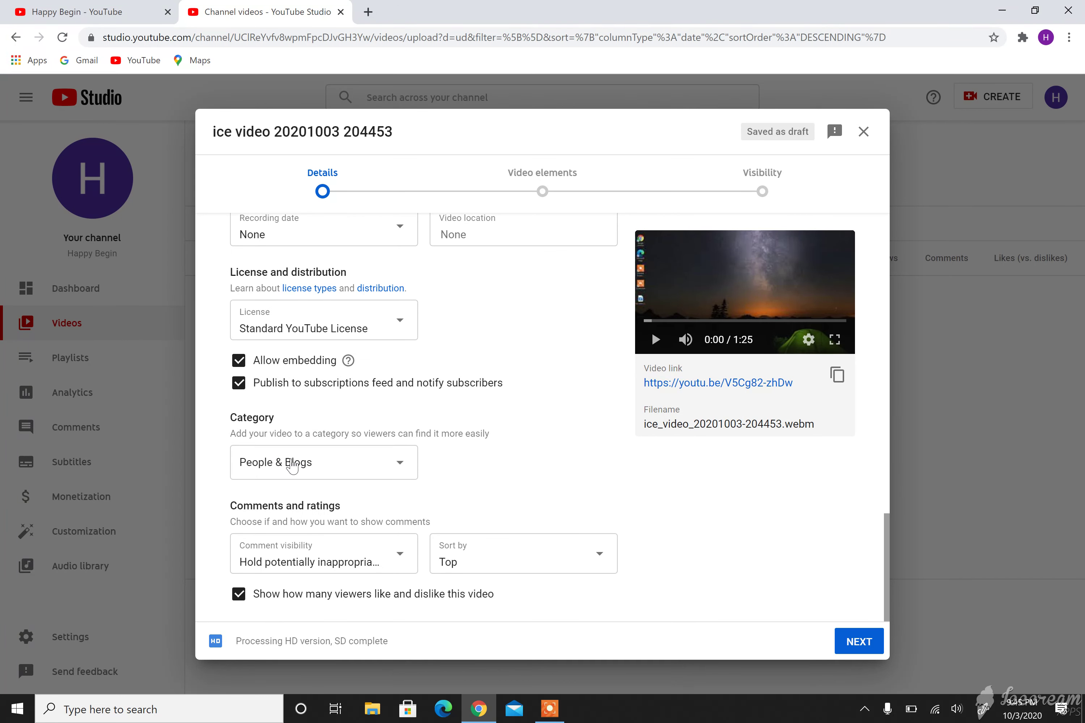
left_click(316, 473)
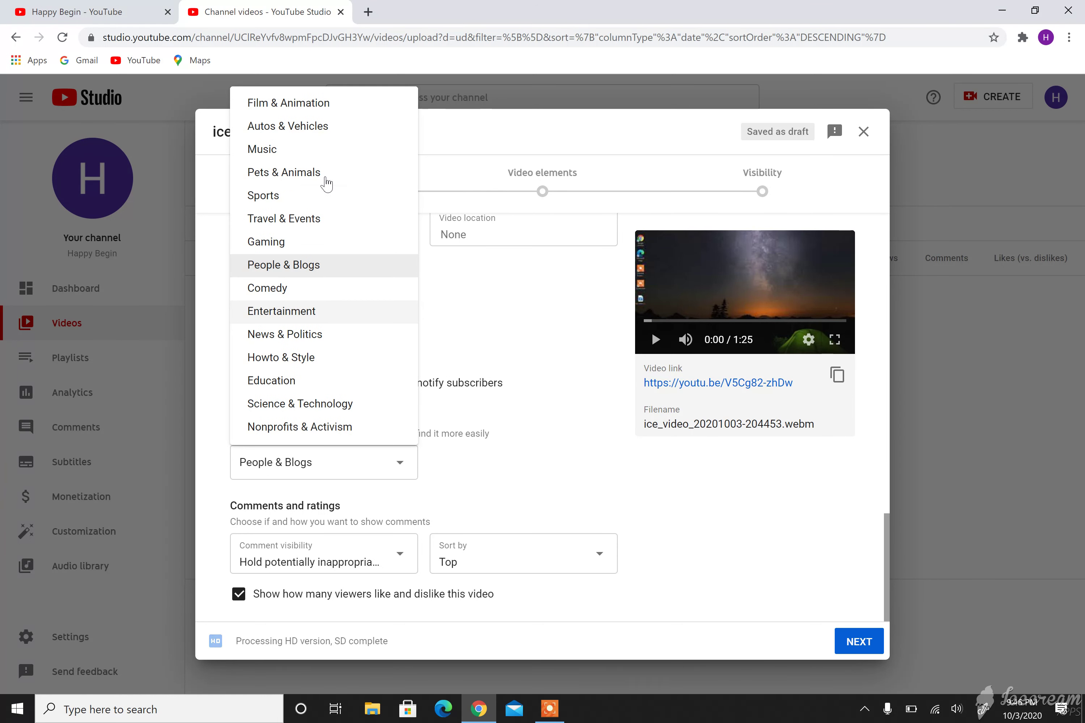
left_click(525, 475)
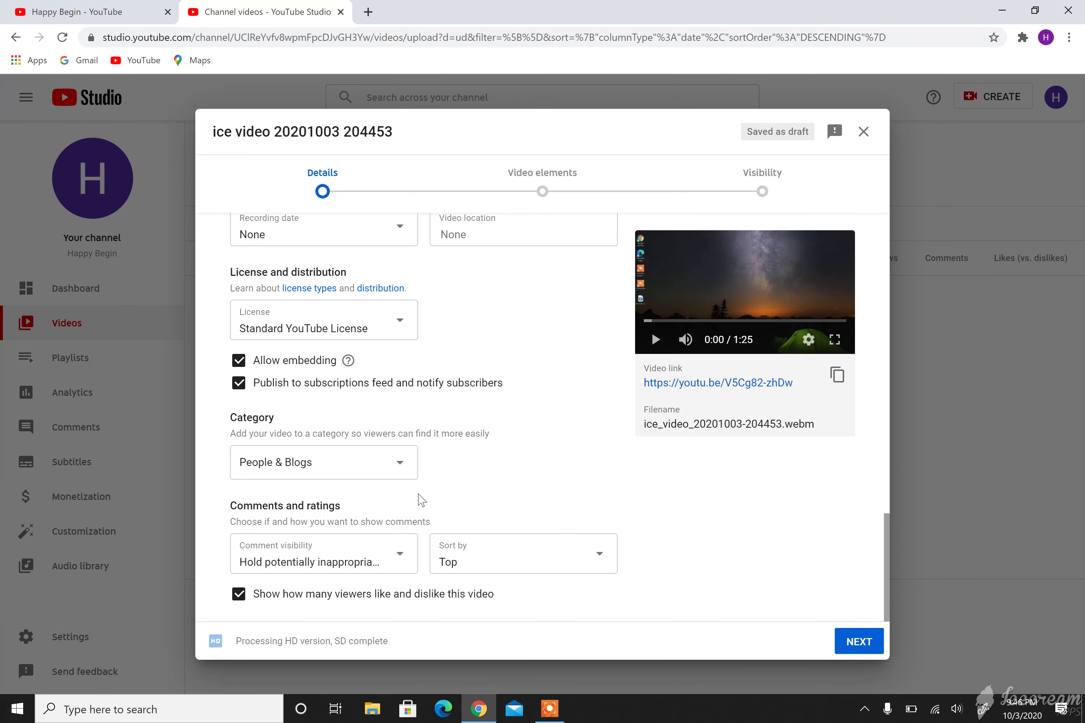
left_click(389, 567)
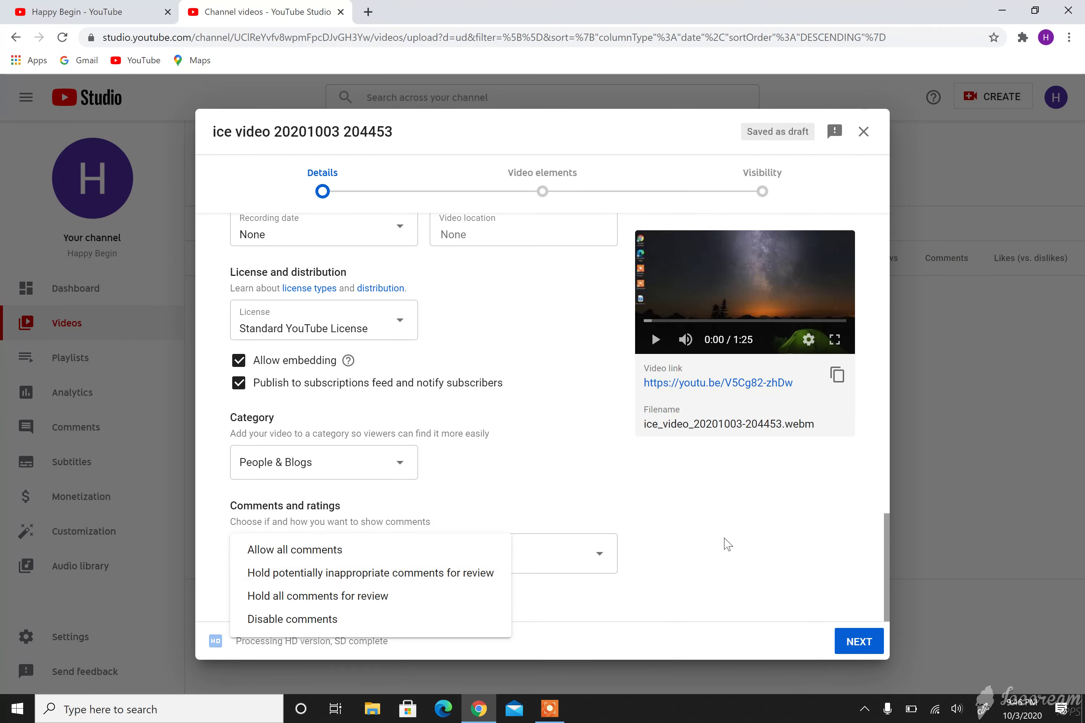
left_click(394, 573)
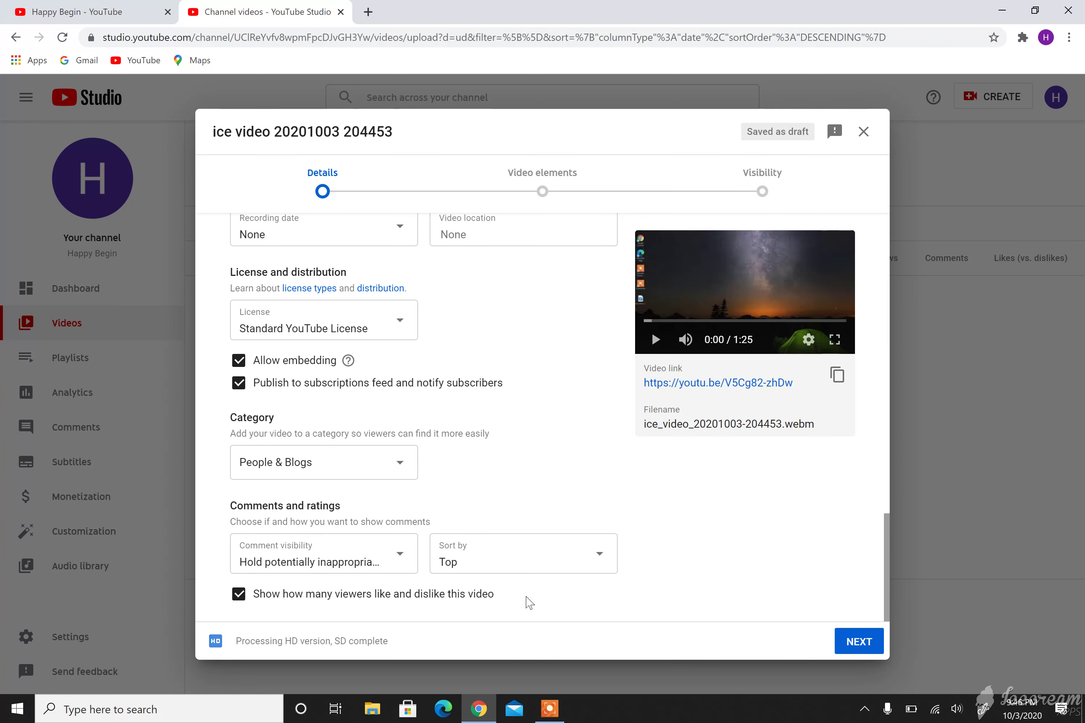
scroll(465, 415, "up", 10)
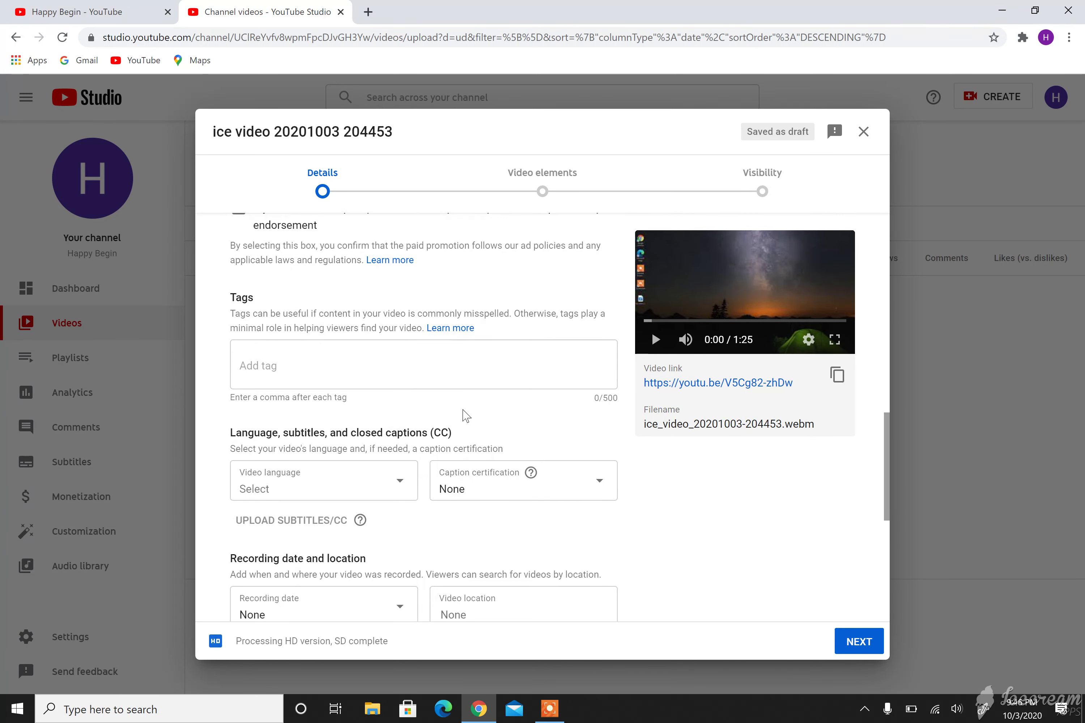
scroll(466, 415, "down", 5)
scroll(466, 415, "down", 5)
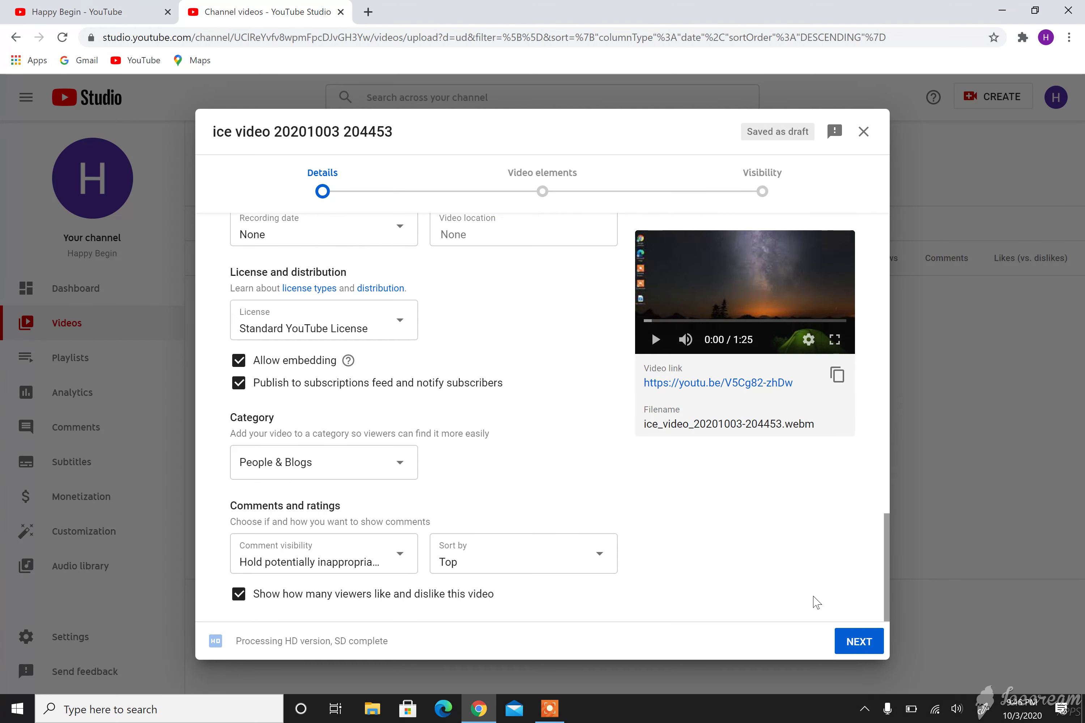
Step: Skip the end screen and cards, then publish the video with its visibility set to Public
left_click(854, 643)
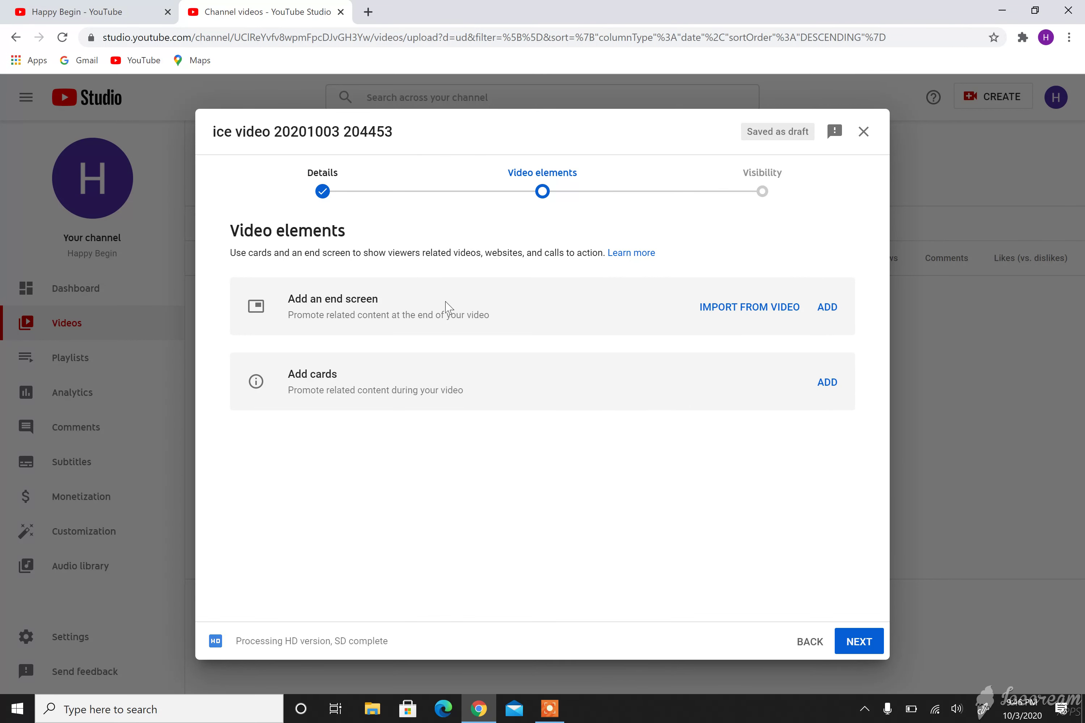
left_click(860, 643)
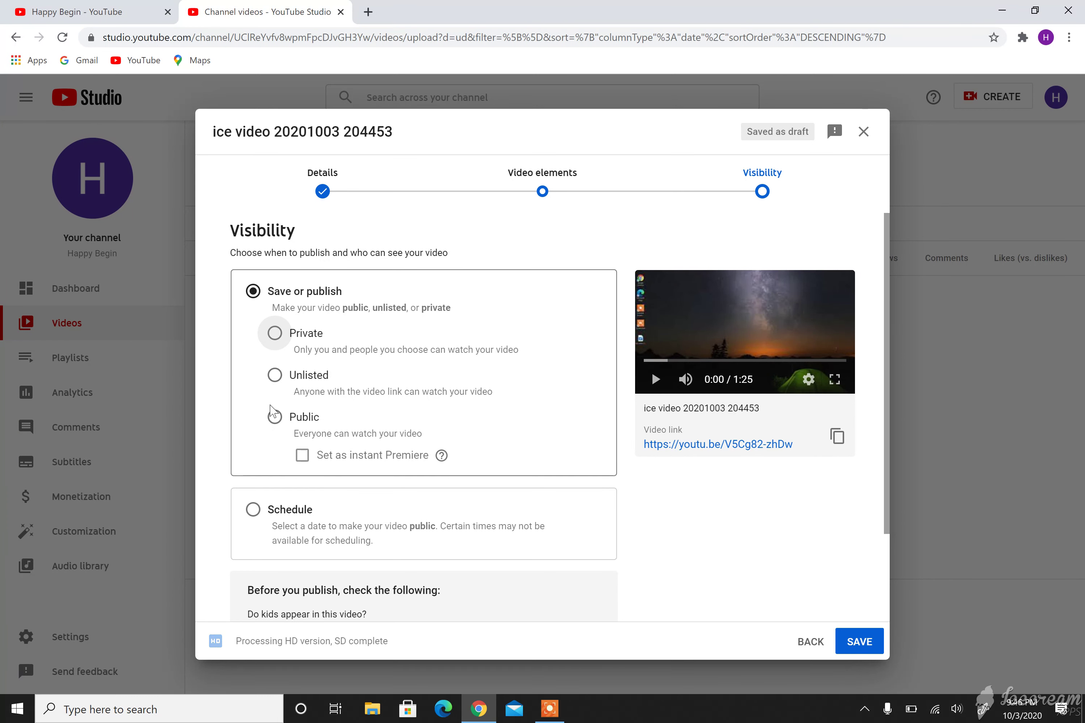
left_click(276, 417)
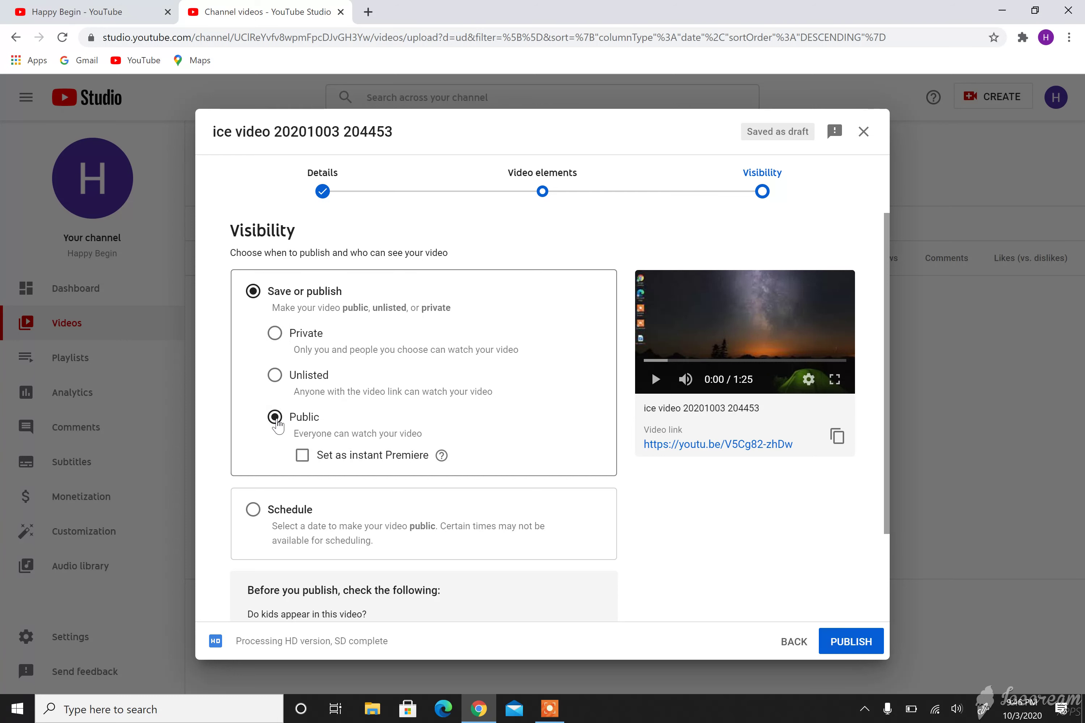
scroll(553, 570, "down", 3)
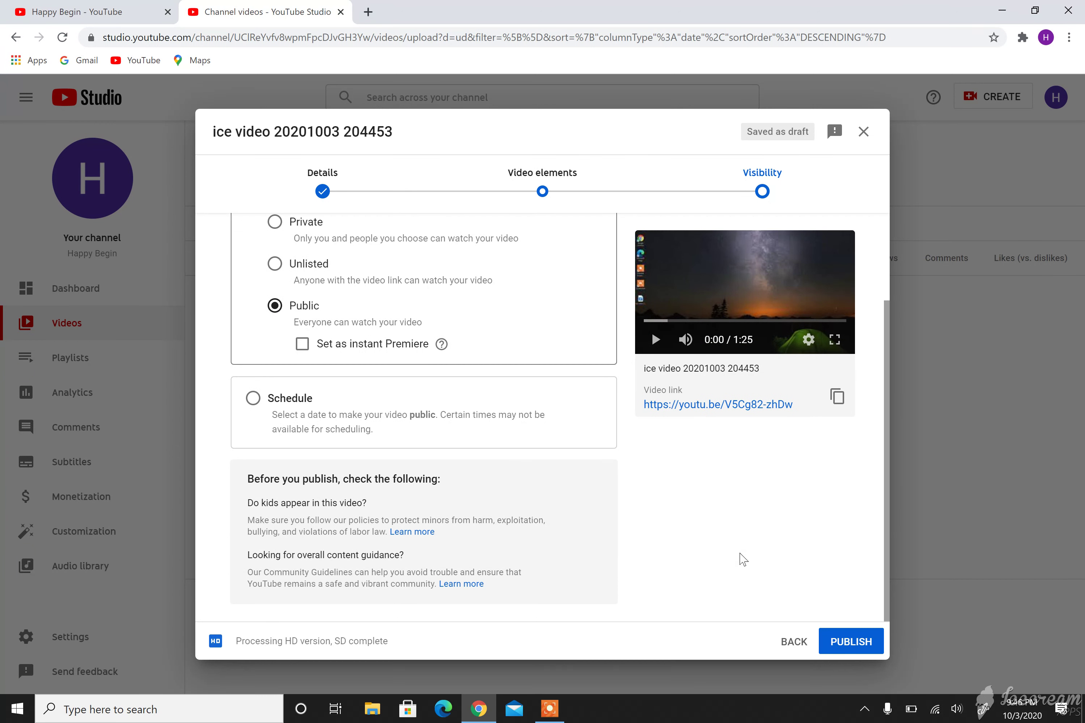
left_click(860, 648)
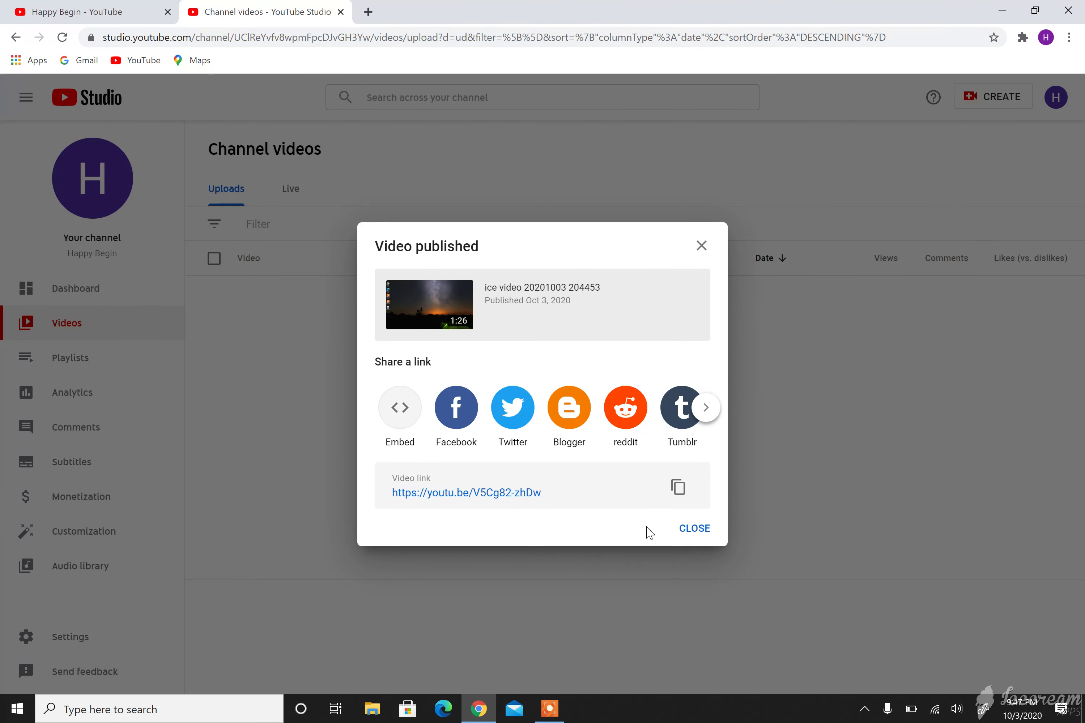
Step: Close the publication confirmation and dismiss the tips about video details and Studio search
left_click(694, 529)
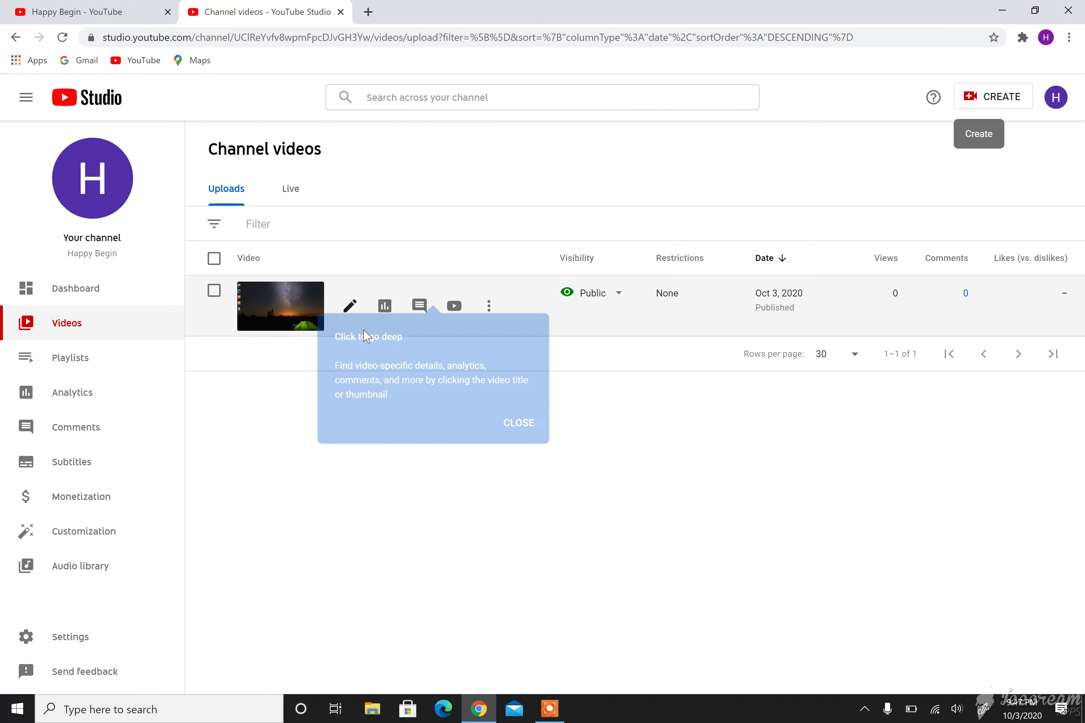
left_click(531, 431)
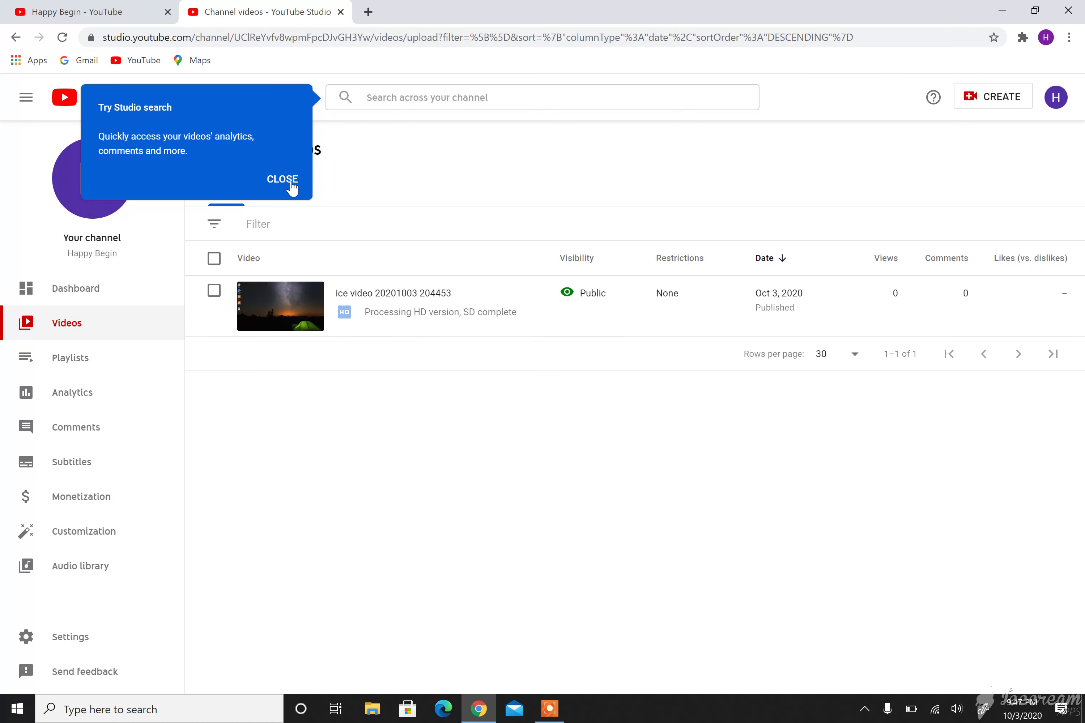
left_click(289, 182)
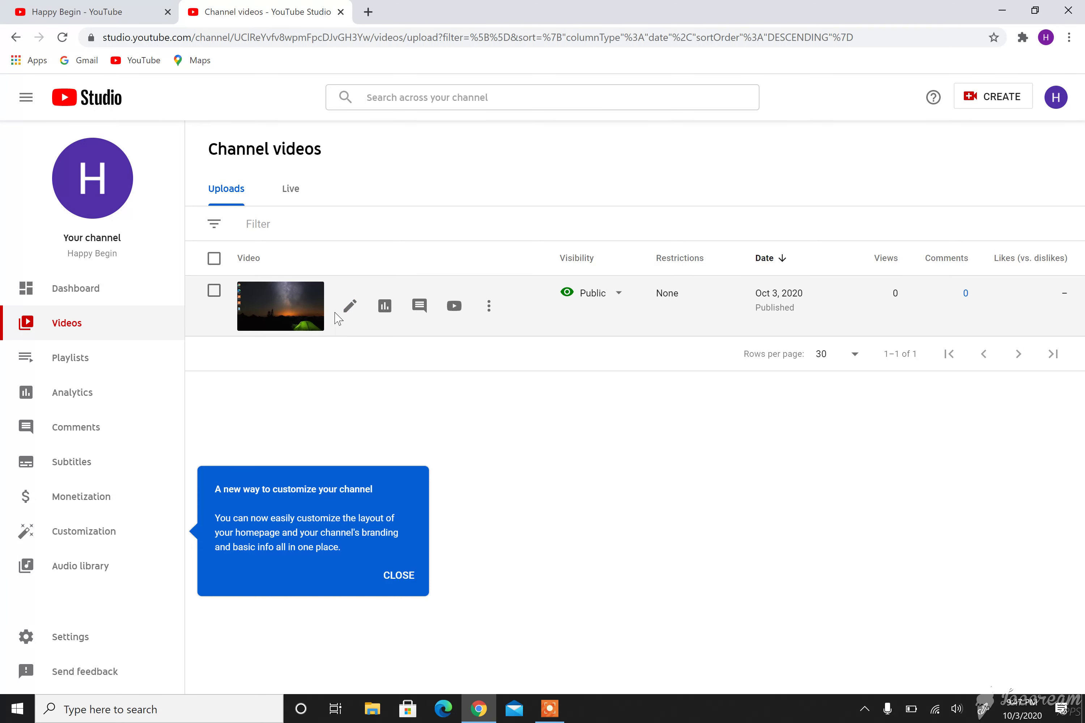
Step: View the published video on its YouTube watch page and return to the channel's video list
left_click(455, 308)
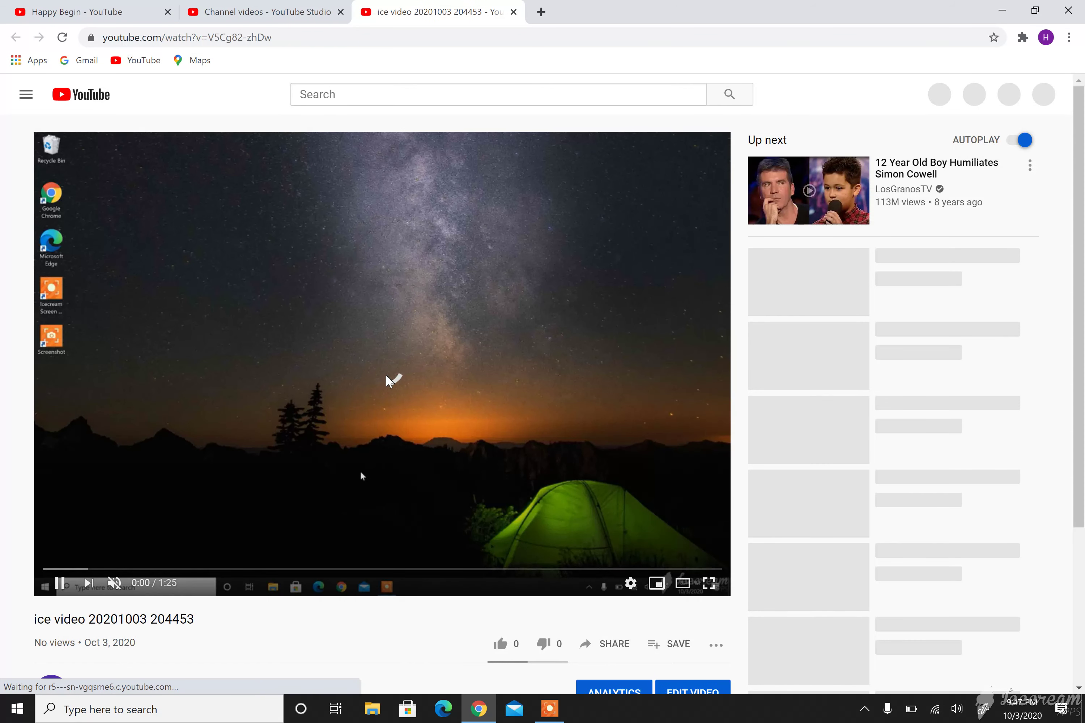
scroll(386, 375, "down", 4)
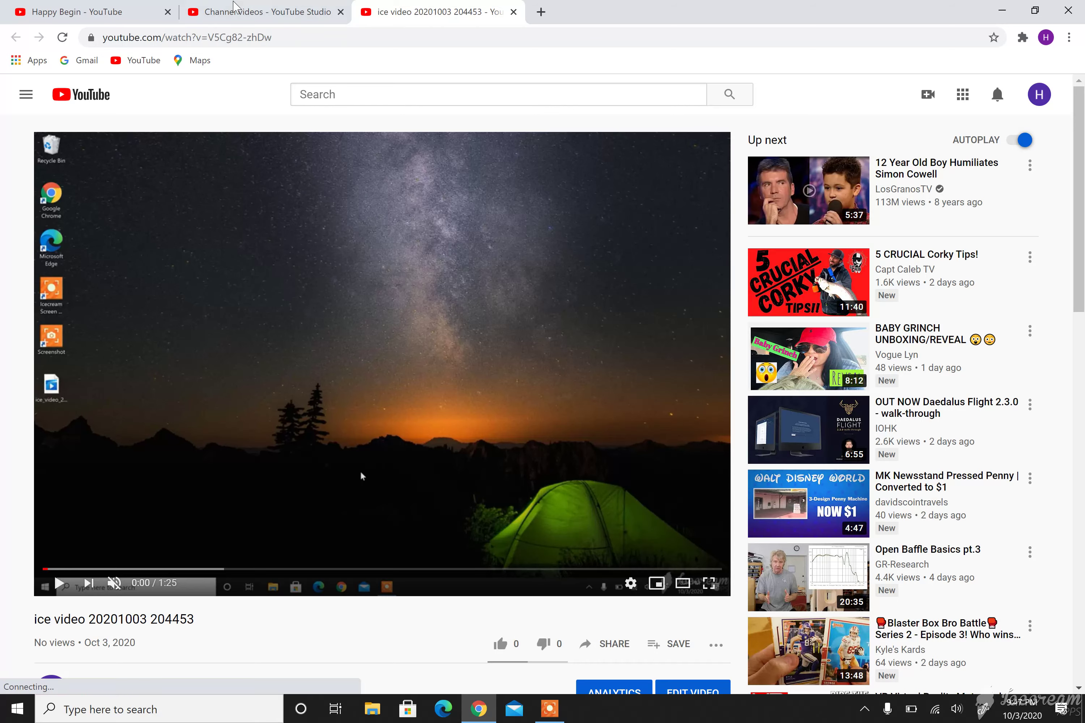
left_click(237, 11)
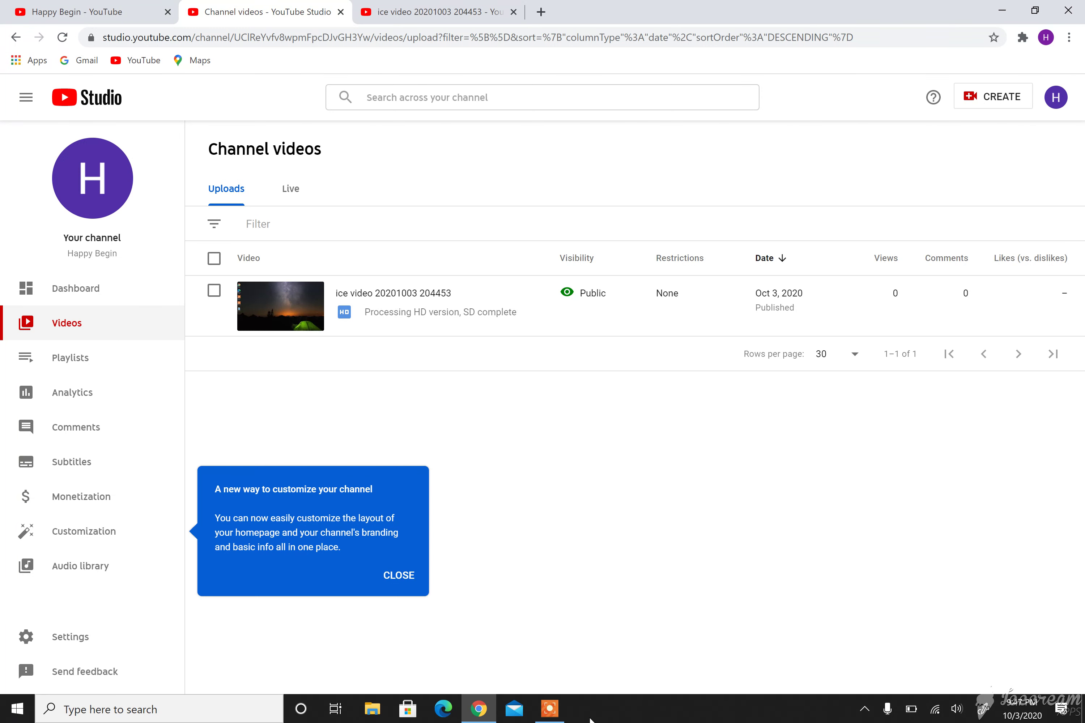
left_click(551, 665)
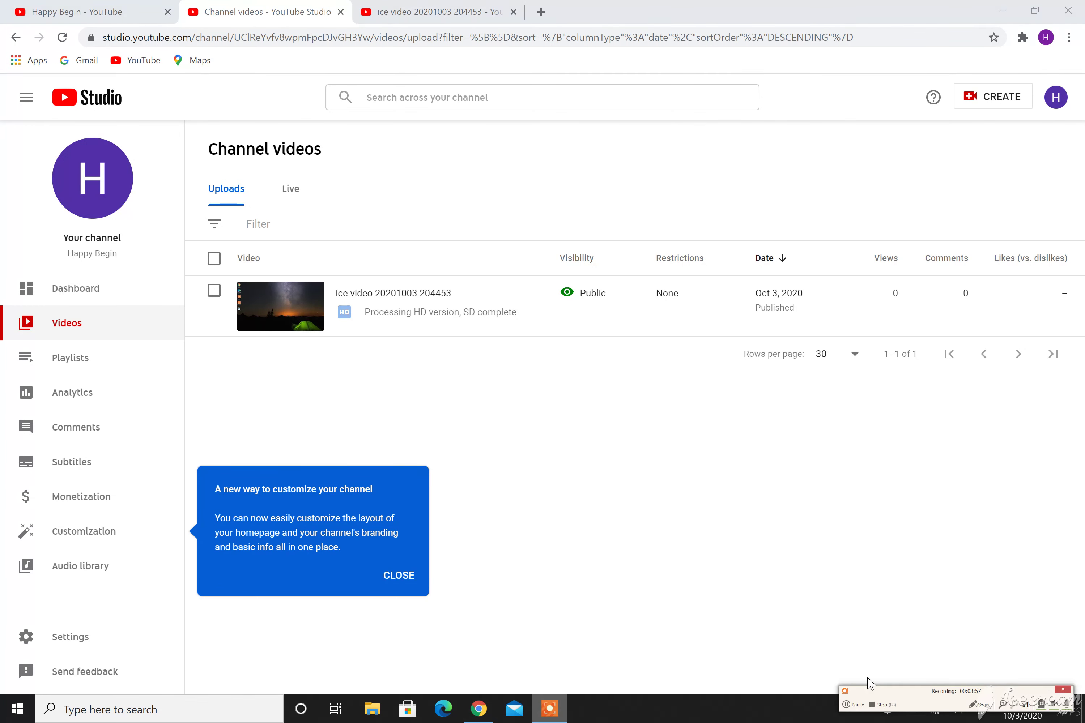